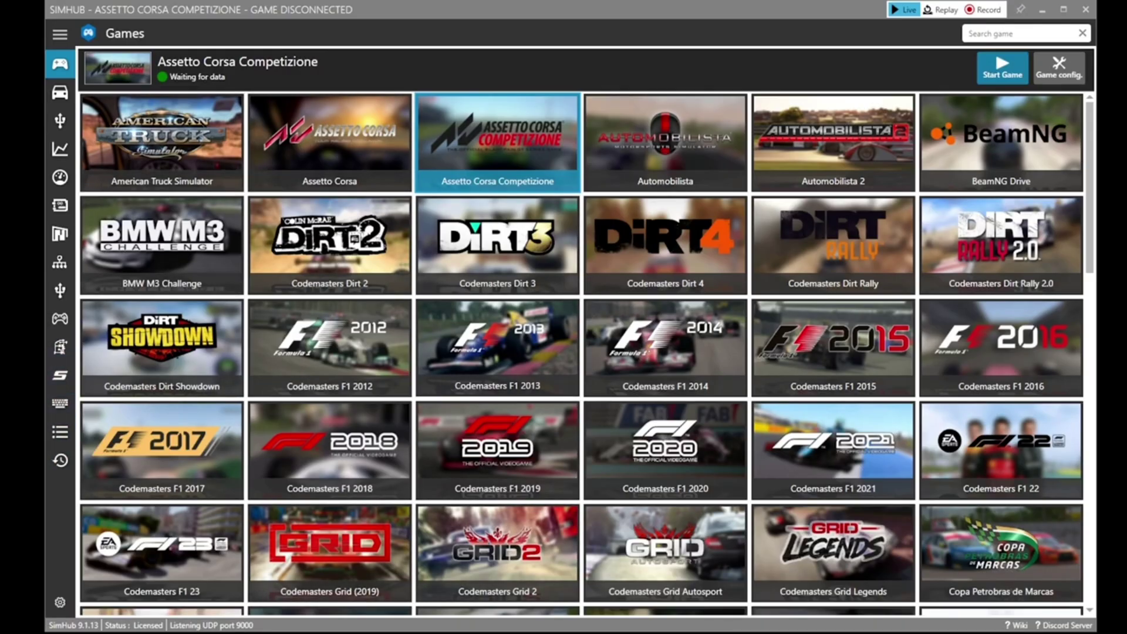
# In Settings > Plugins, enable ShakeIt Motors, tick 'Show in left main menu', and apply
pyautogui.click(58, 603)
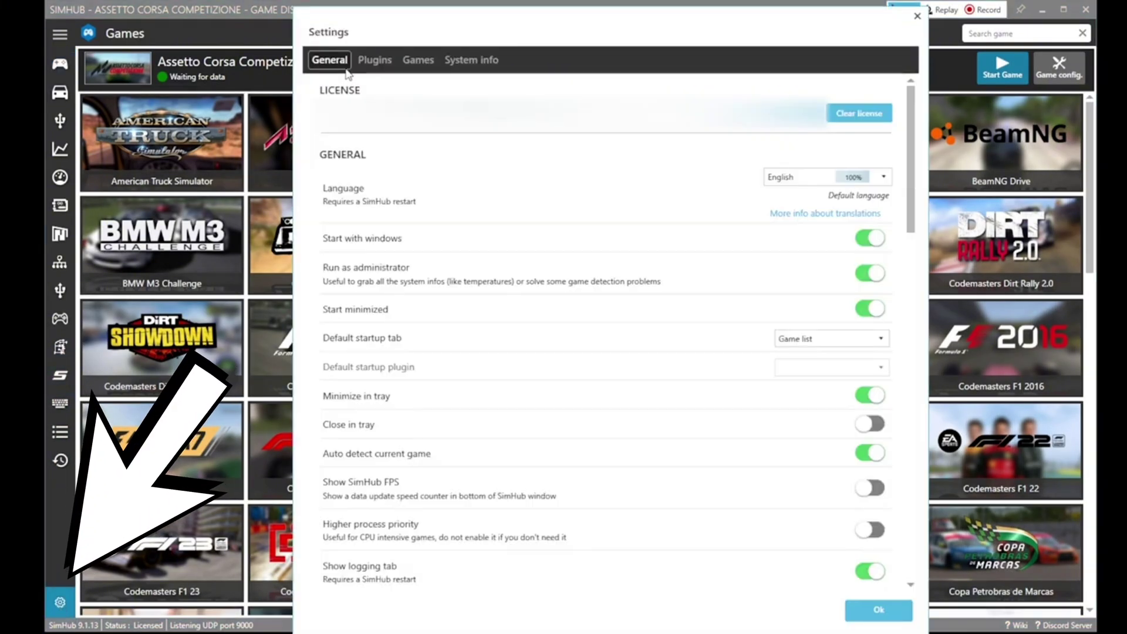
pyautogui.click(378, 62)
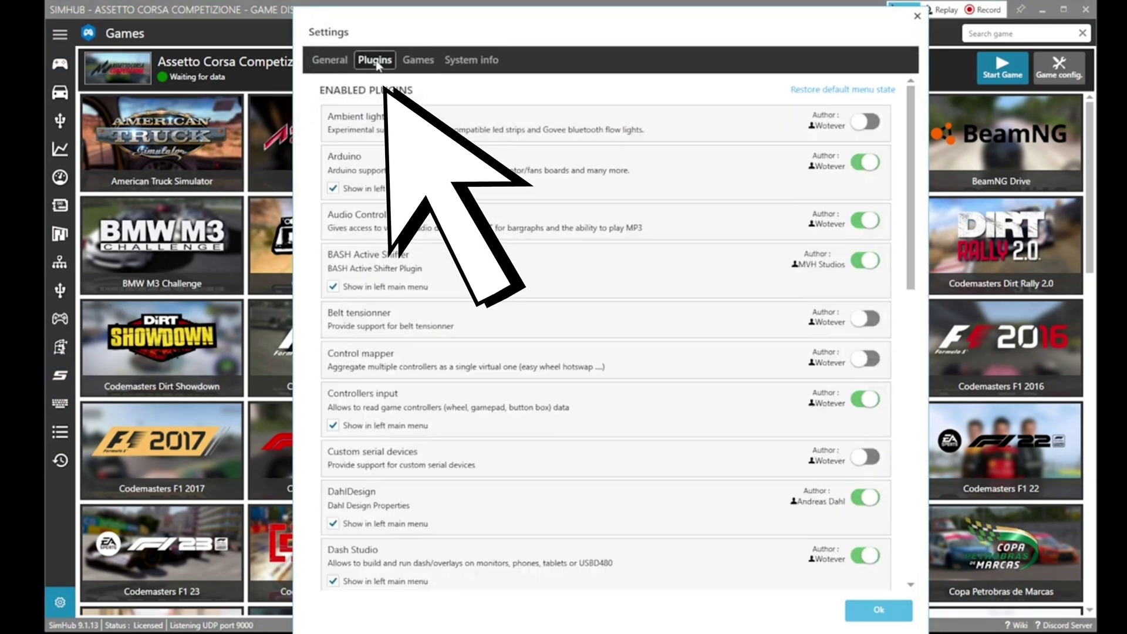
pyautogui.scroll(-2, 920, 228)
pyautogui.scroll(-12, 920, 227)
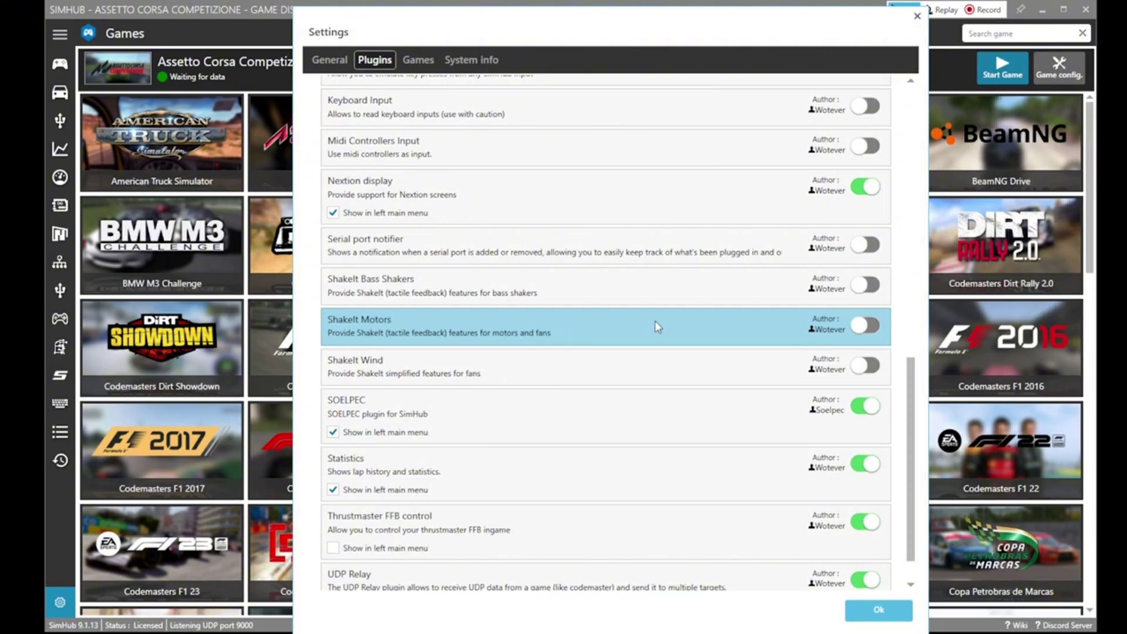
pyautogui.click(865, 325)
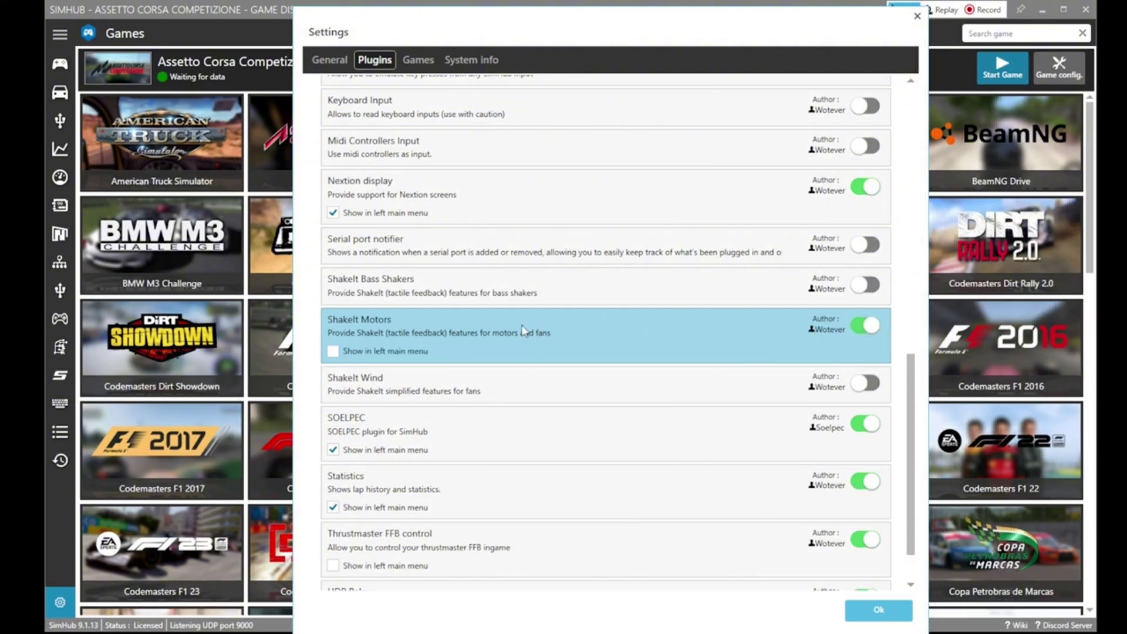
pyautogui.click(333, 351)
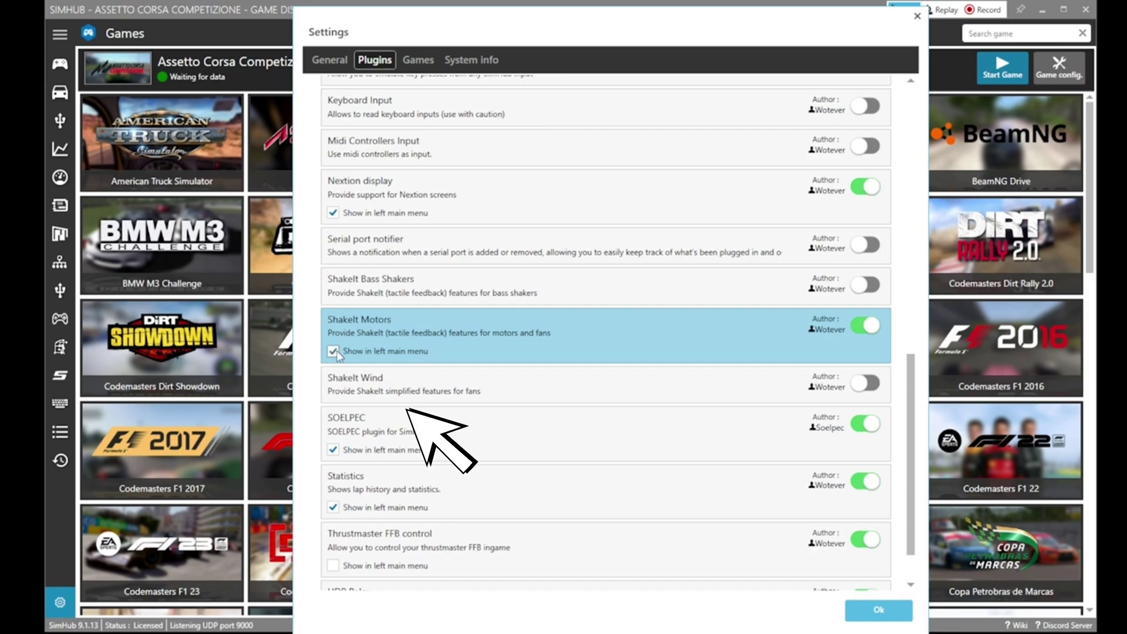
pyautogui.click(881, 612)
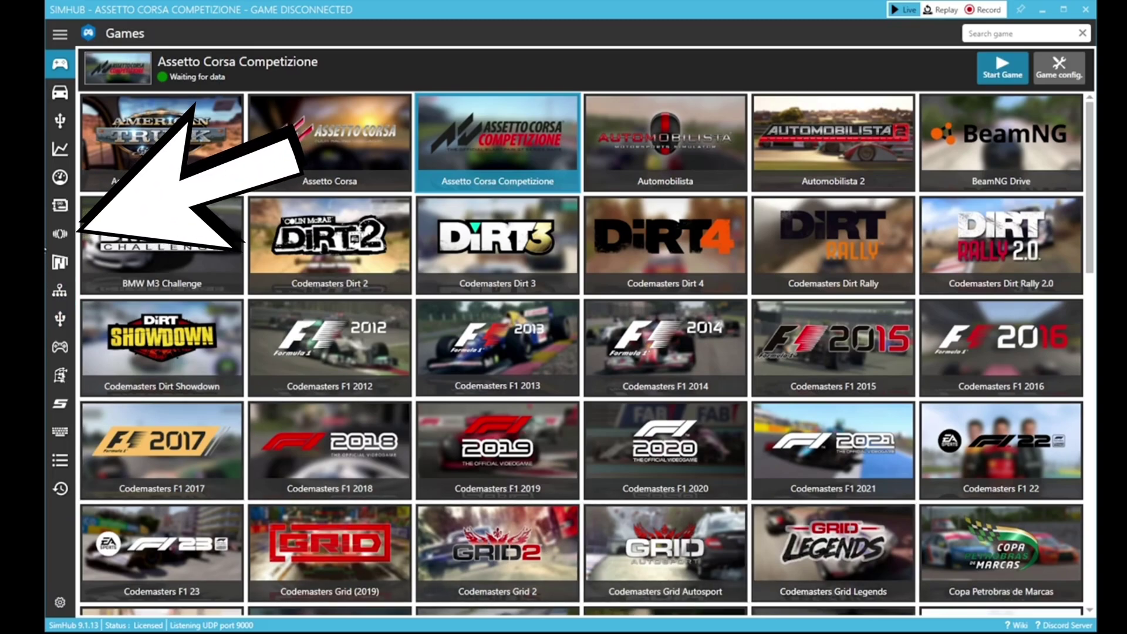
# Open ShakeIt Motors from the sidebar, review its effects, and switch to the Motors Output tab
pyautogui.click(61, 234)
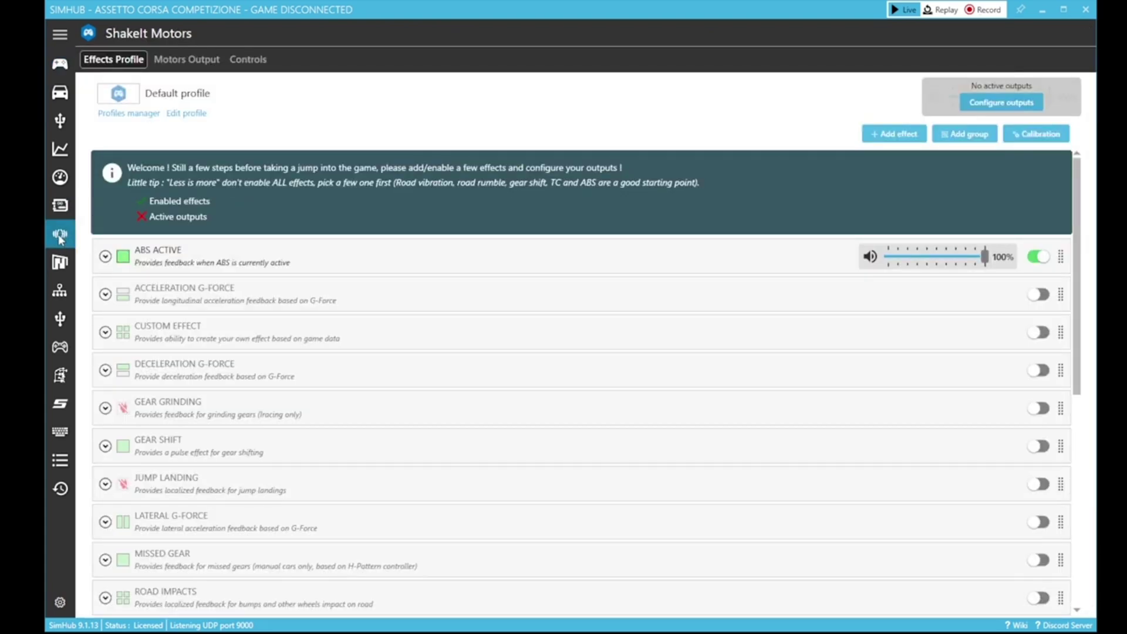
pyautogui.scroll(-10, 297, 314)
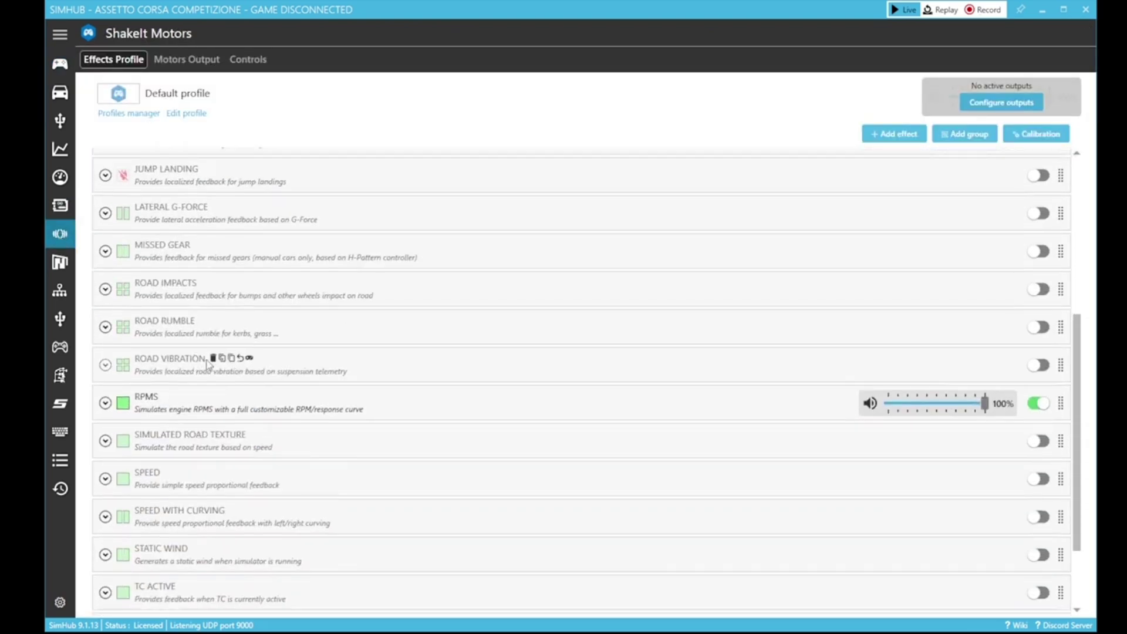
pyautogui.scroll(10, 219, 372)
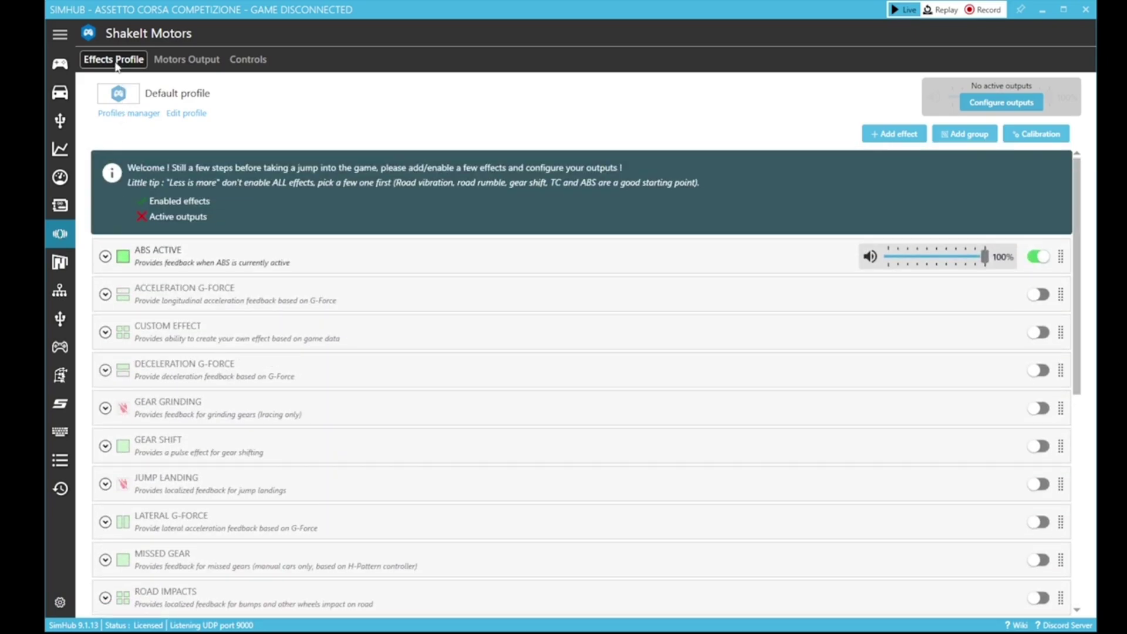
pyautogui.click(177, 63)
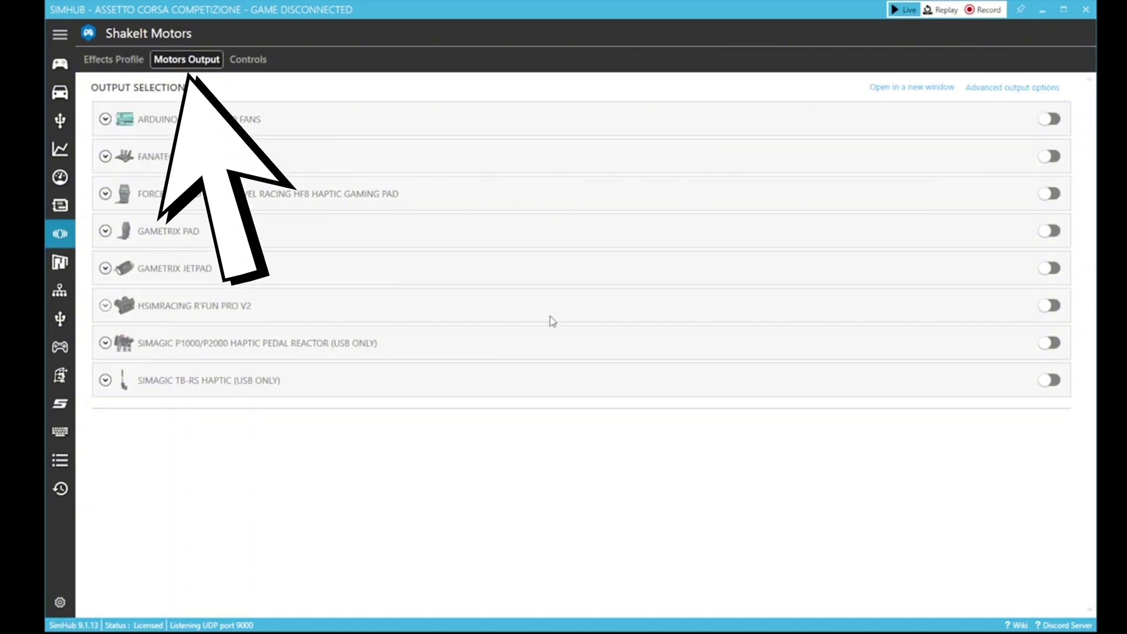
# Turn on the SIMAGIC P1000/P2000 Haptic Pedal Reactor output and expand its per-pedal effects table
pyautogui.click(1051, 343)
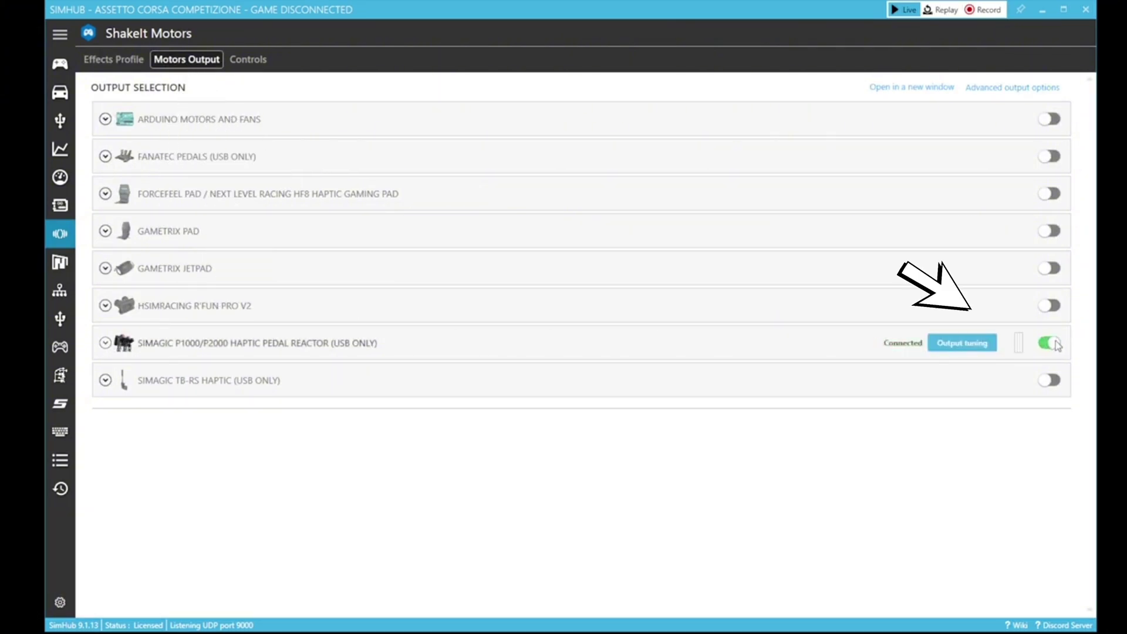
pyautogui.click(105, 344)
pyautogui.scroll(-3, 369, 425)
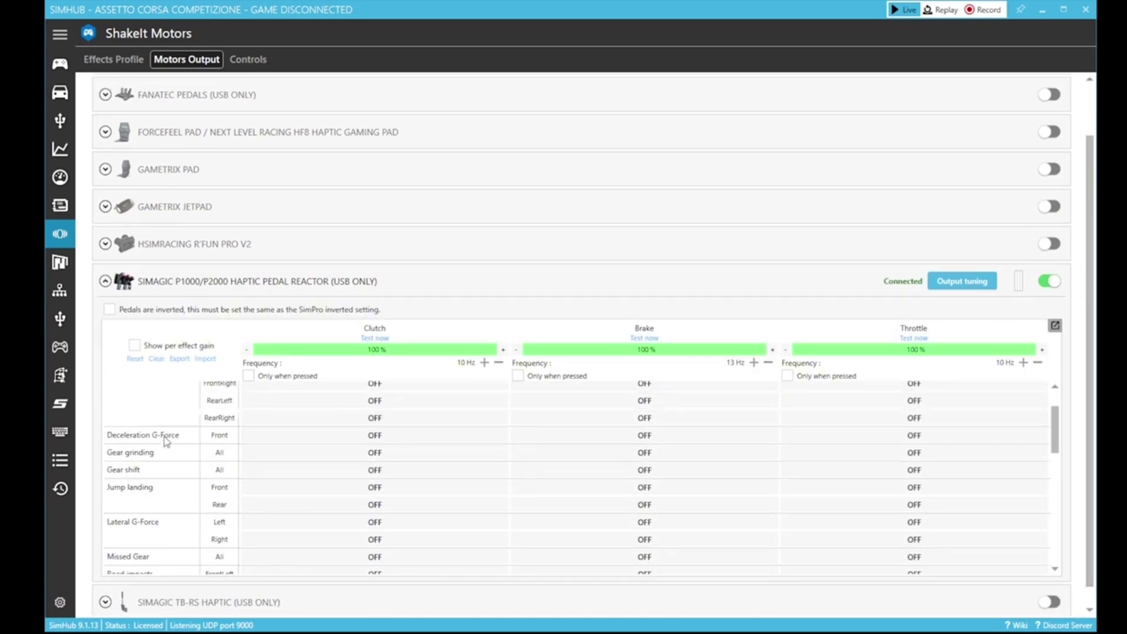
pyautogui.scroll(3, 166, 442)
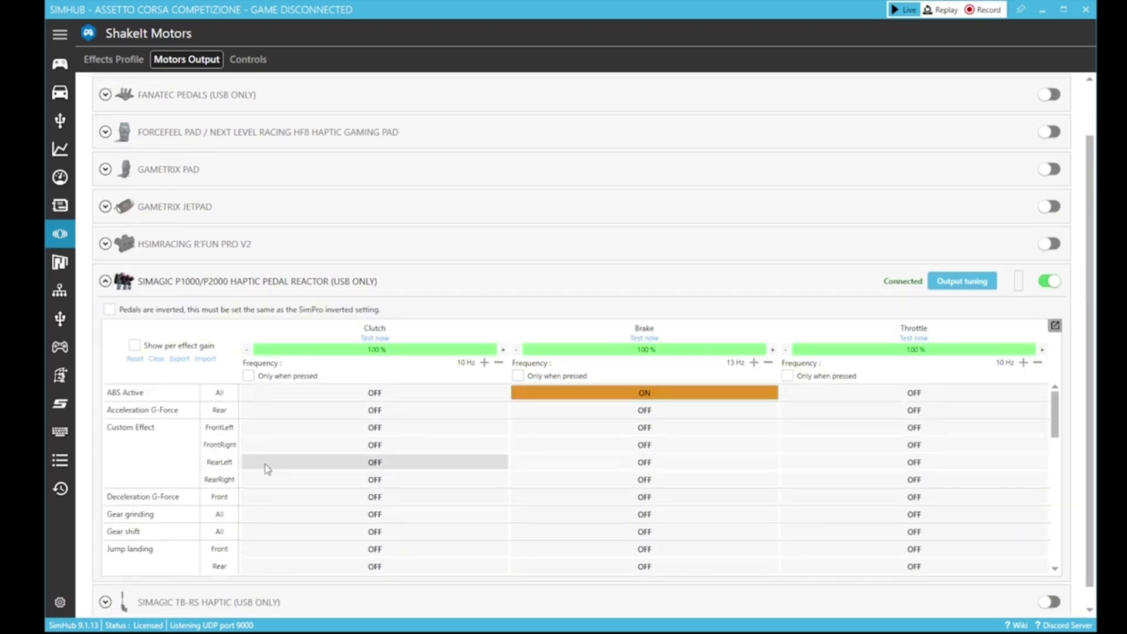
pyautogui.scroll(-5, 173, 476)
pyautogui.scroll(-15, 171, 480)
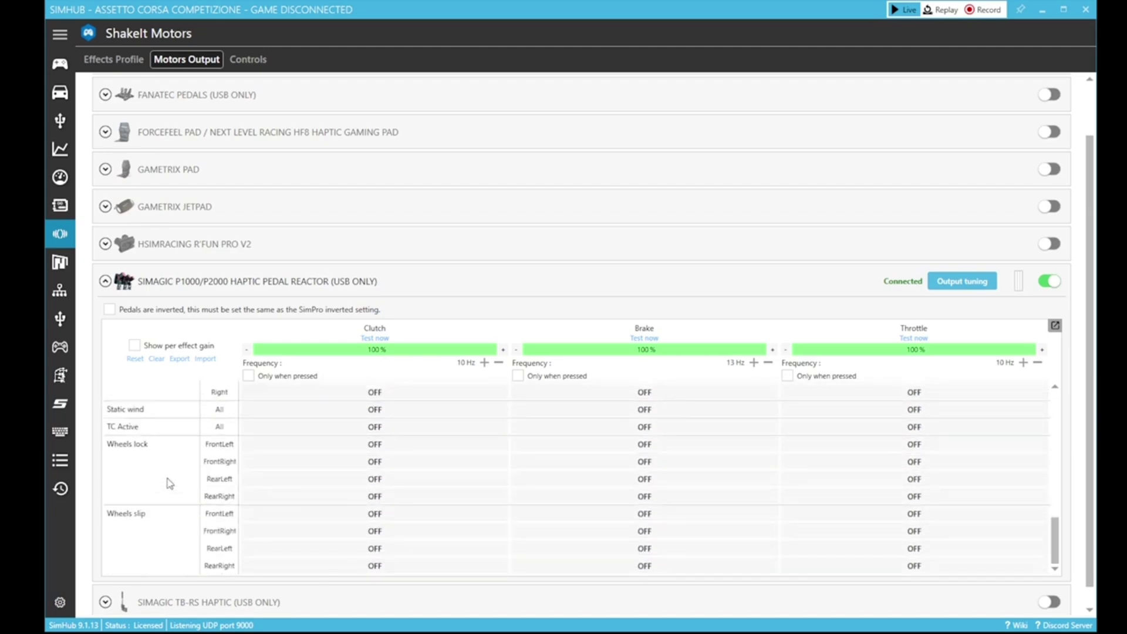
pyautogui.scroll(12, 169, 482)
pyautogui.scroll(5, 169, 483)
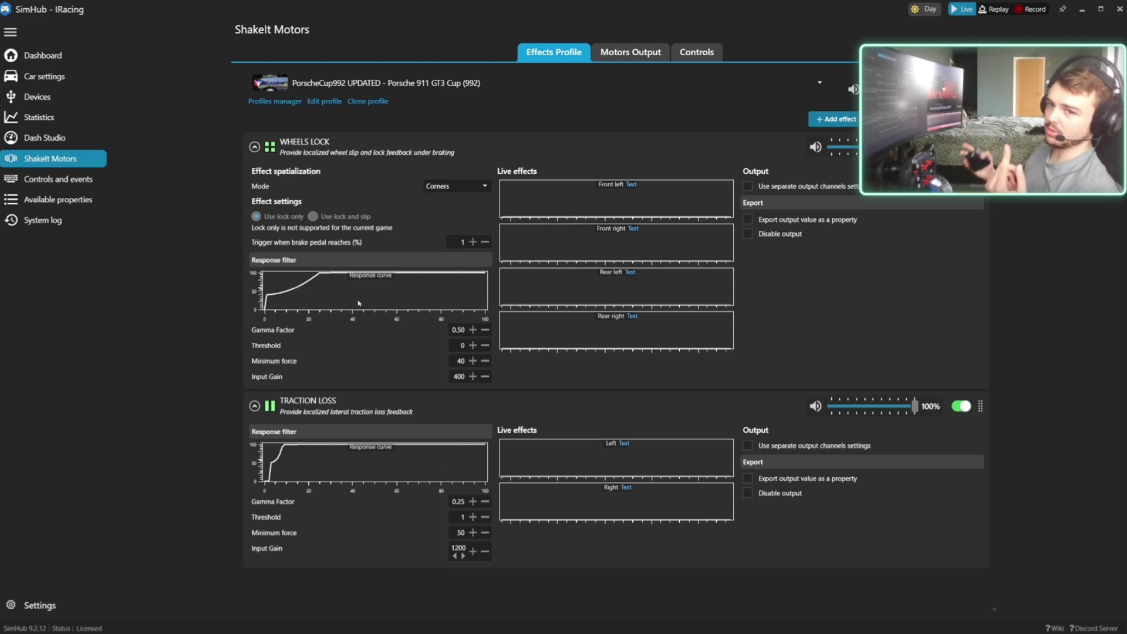
pyautogui.click(637, 56)
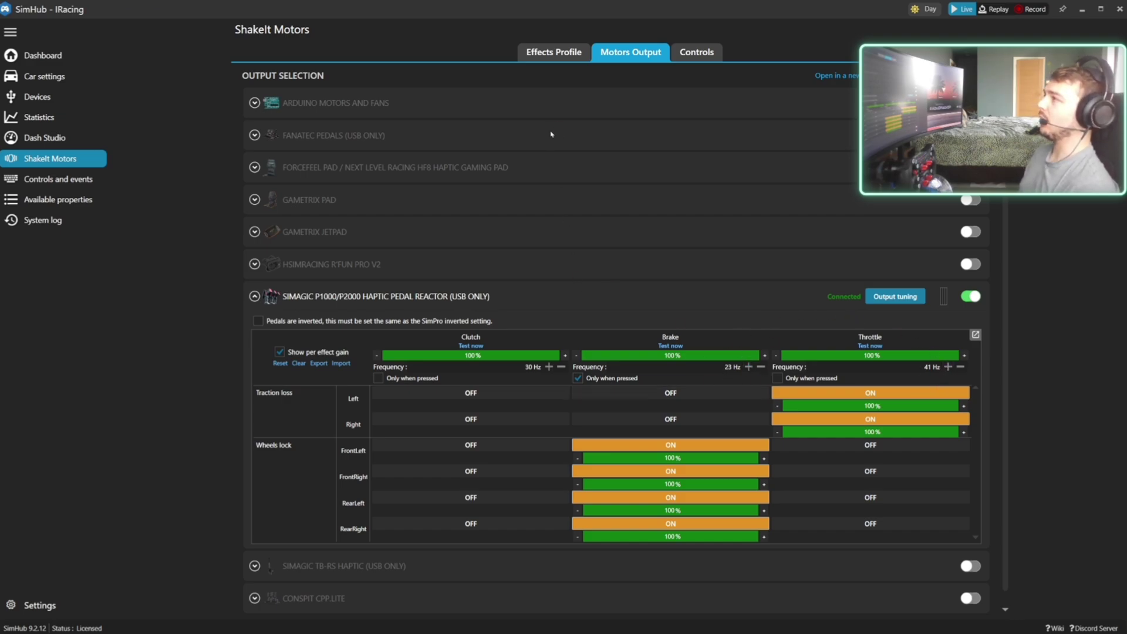
pyautogui.click(560, 54)
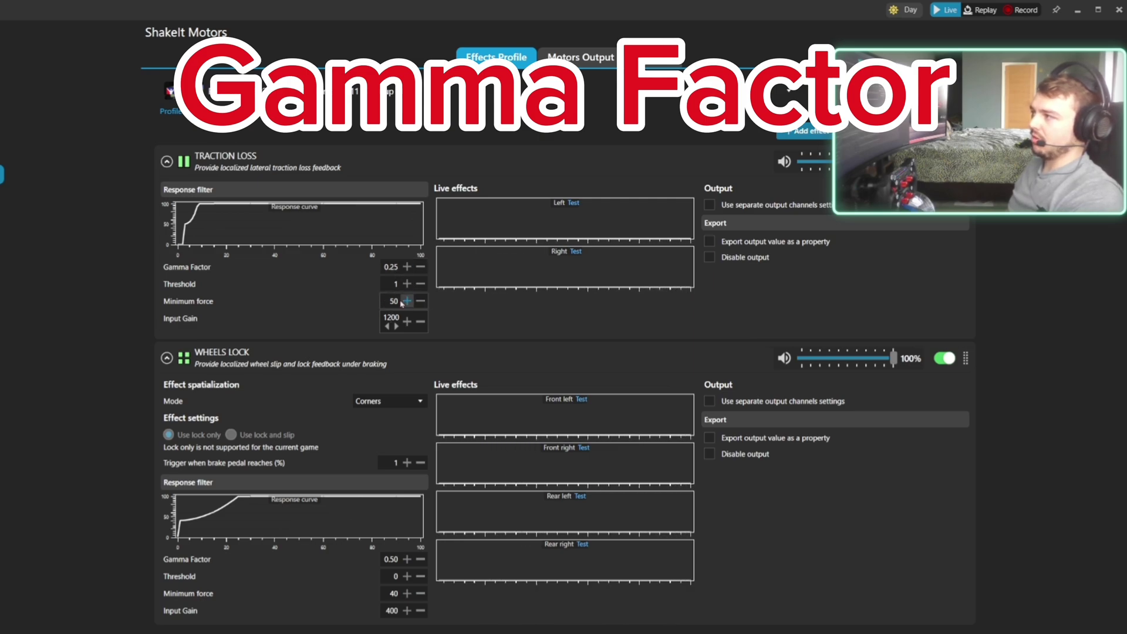
# Set Traction Loss Input Gain to 100 and compare gamma factors, settling on 0.25
pyautogui.click(421, 323)
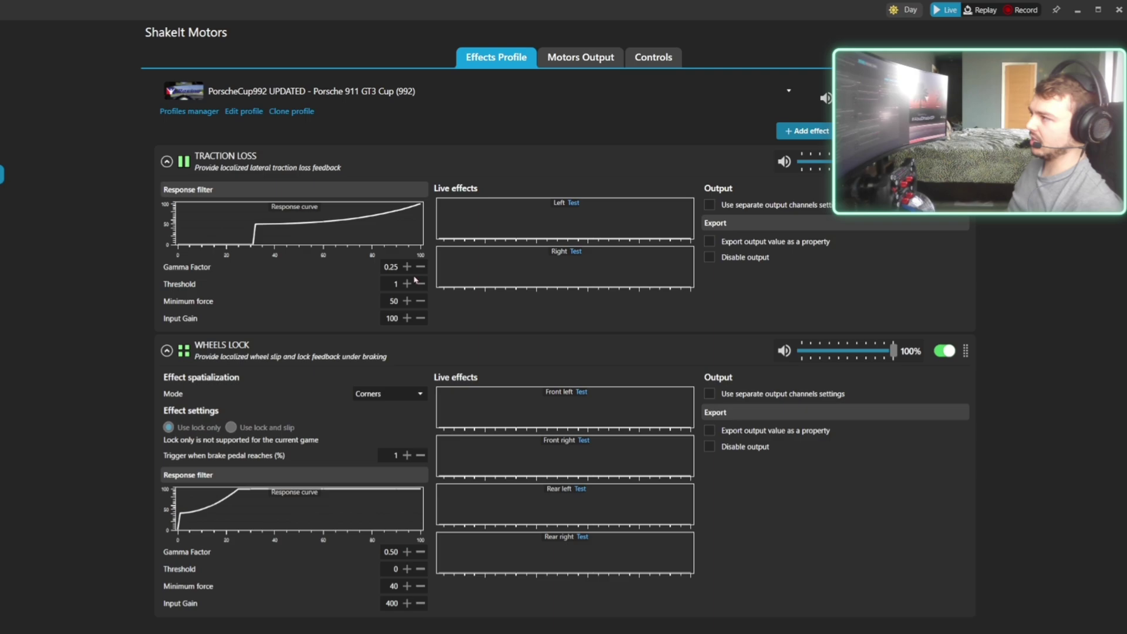
pyautogui.click(407, 267)
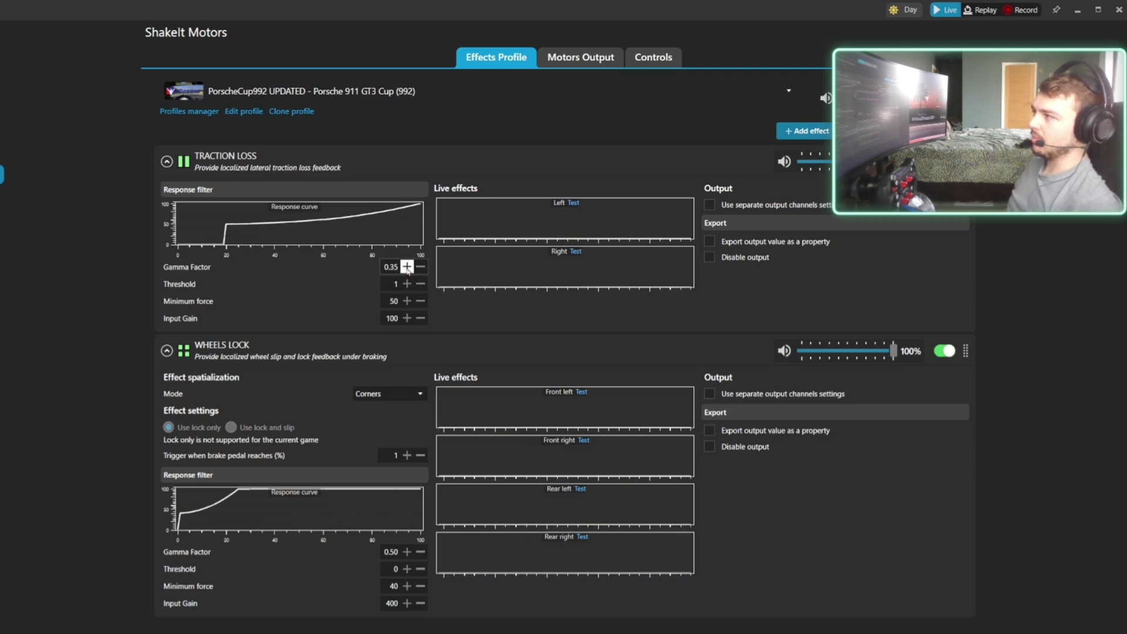
pyautogui.click(408, 267)
pyautogui.click(407, 268)
pyautogui.click(407, 267)
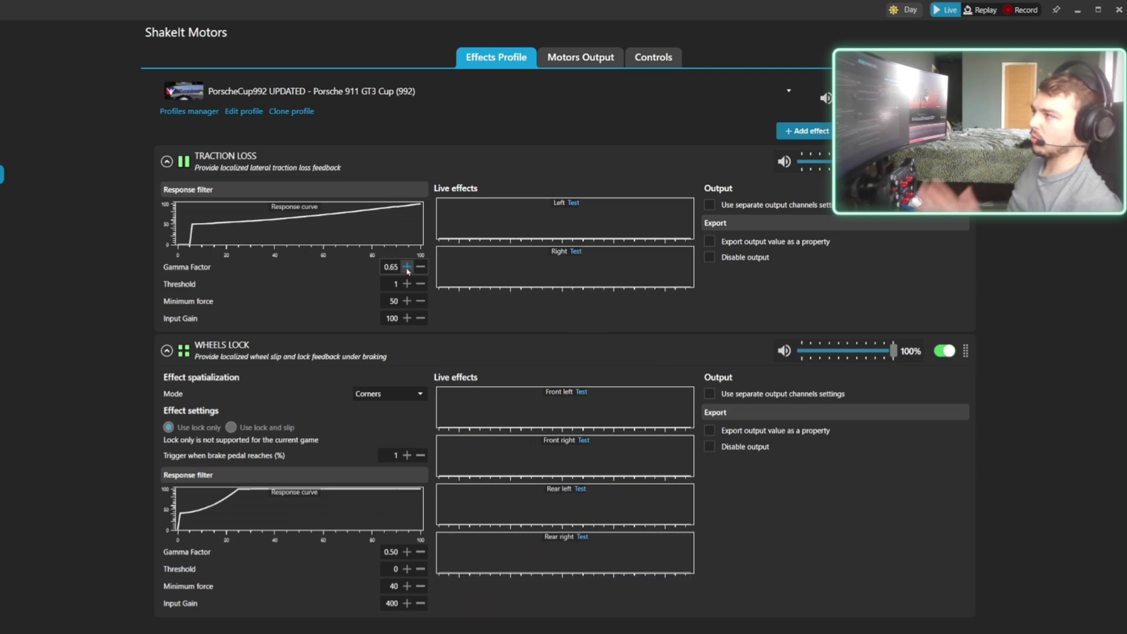
pyautogui.click(421, 267)
pyautogui.click(420, 267)
pyautogui.click(421, 267)
pyautogui.click(421, 267)
pyautogui.click(420, 268)
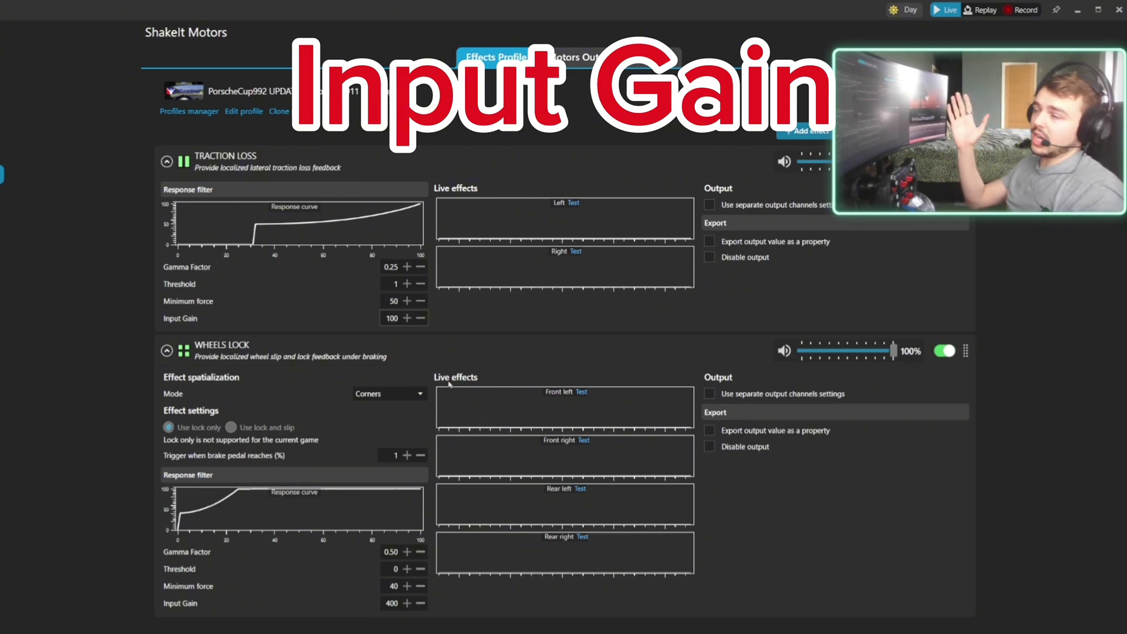
# Restore Traction Loss Input Gain to 1200 and, after trying lower values, keep Minimum force at 50
pyautogui.write('2')
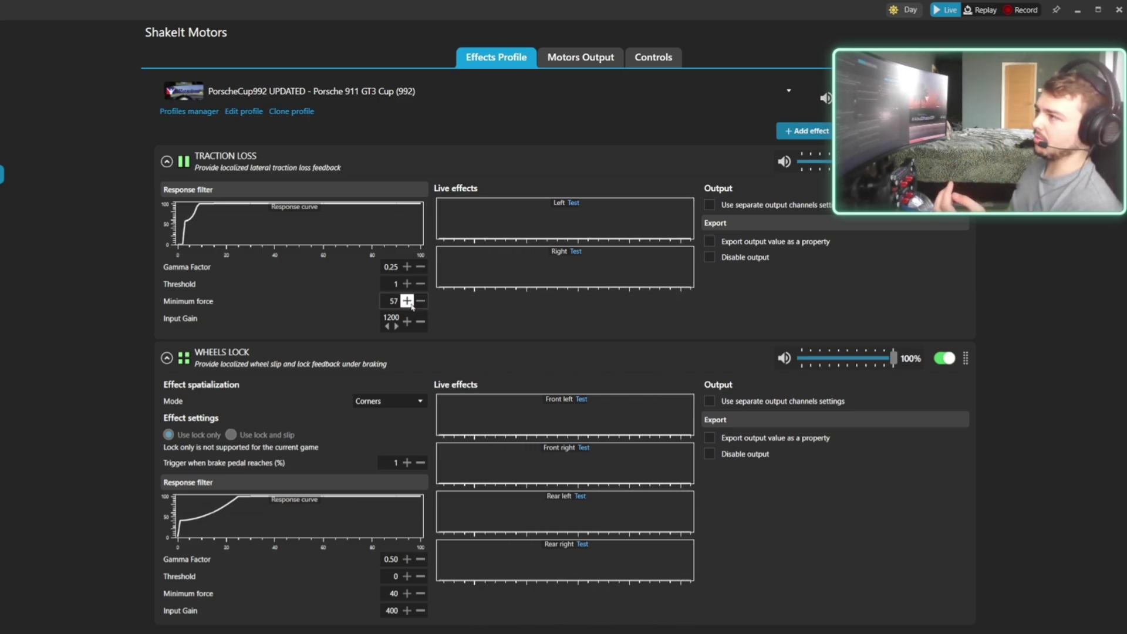
pyautogui.click(407, 301)
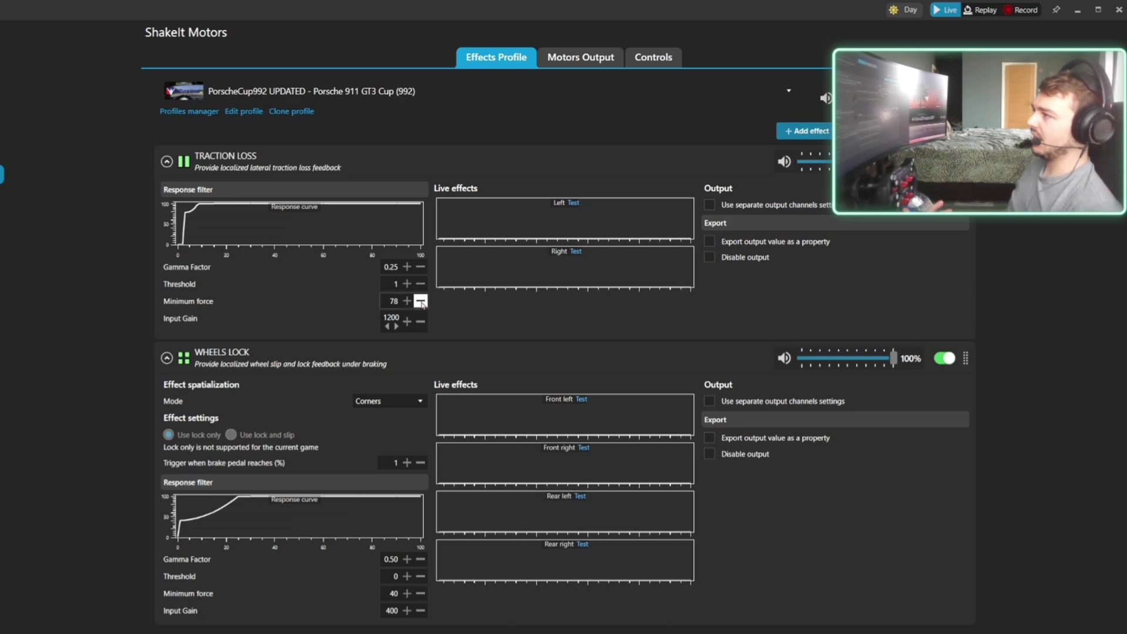
pyautogui.click(420, 300)
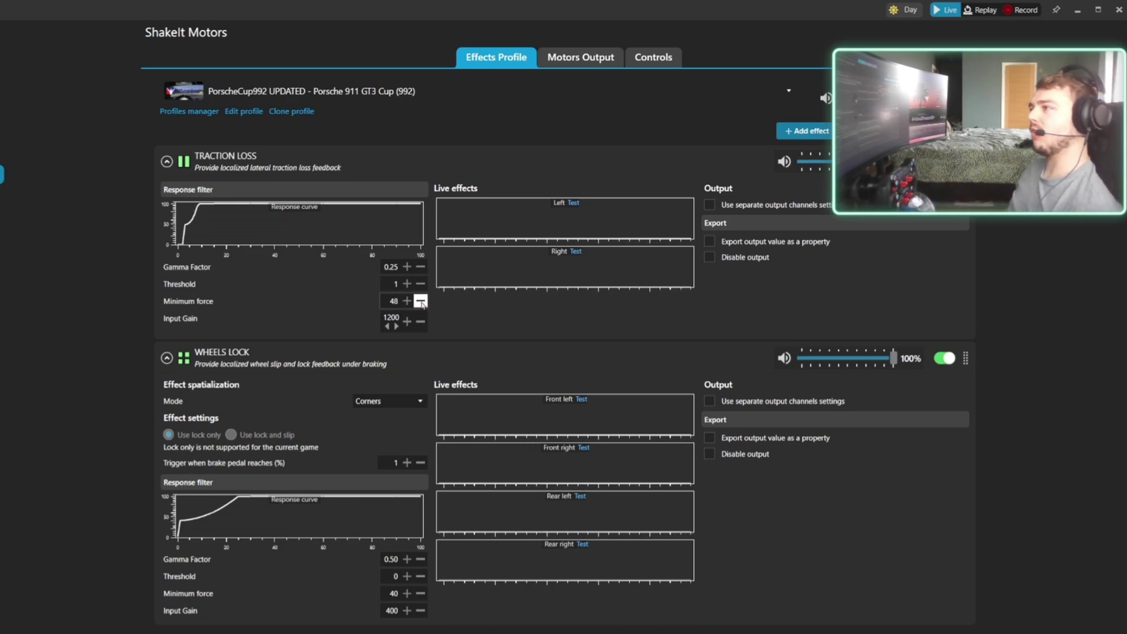
pyautogui.click(421, 301)
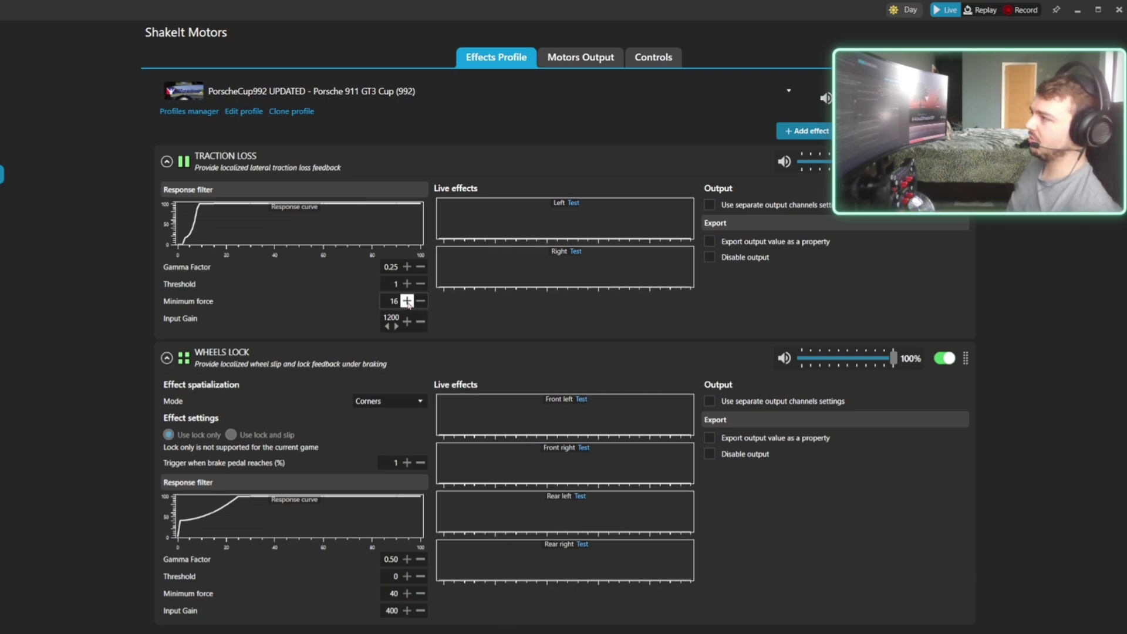
pyautogui.click(407, 300)
pyautogui.click(407, 300)
pyautogui.click(407, 301)
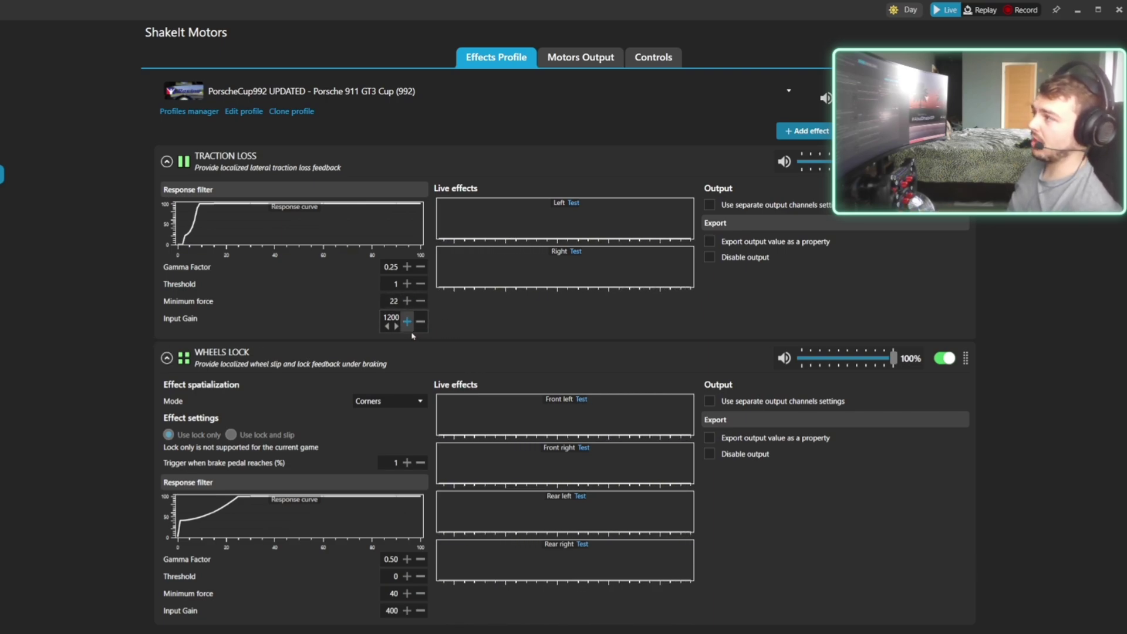
pyautogui.click(407, 301)
pyautogui.click(406, 301)
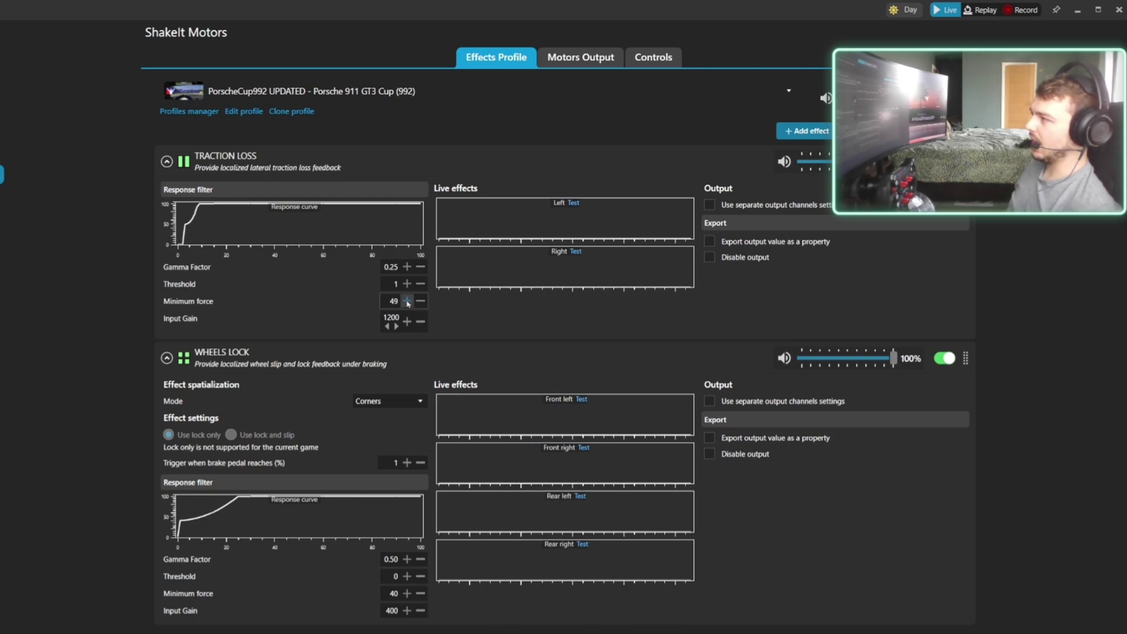
pyautogui.click(407, 301)
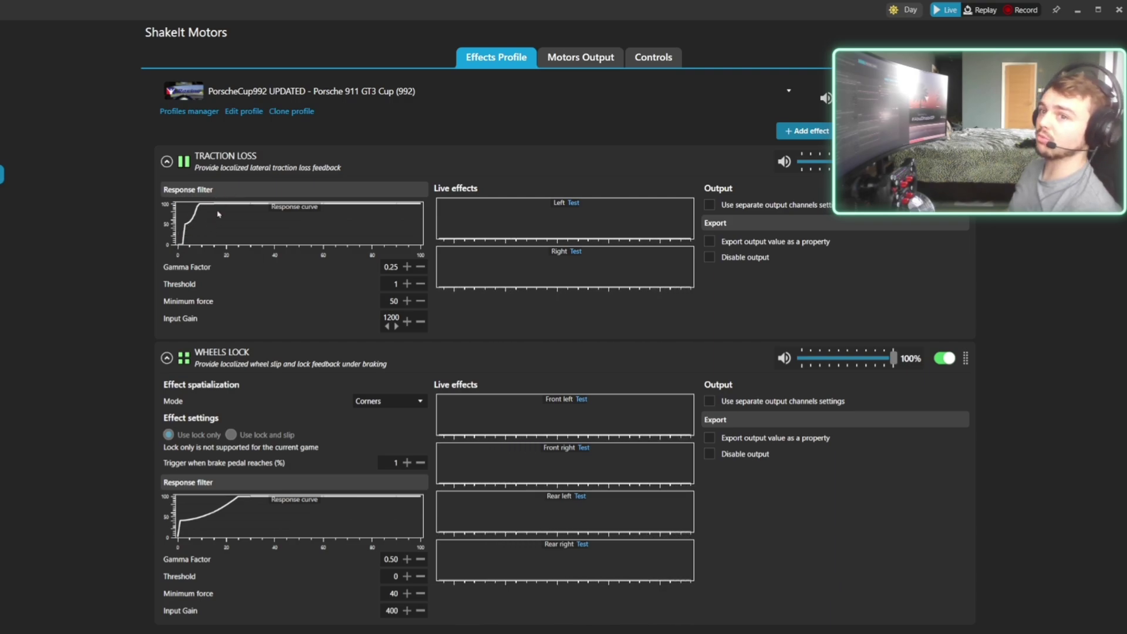
# Try Traction Loss Threshold values including 2 and 0, finishing at 4
pyautogui.click(407, 284)
pyautogui.click(407, 284)
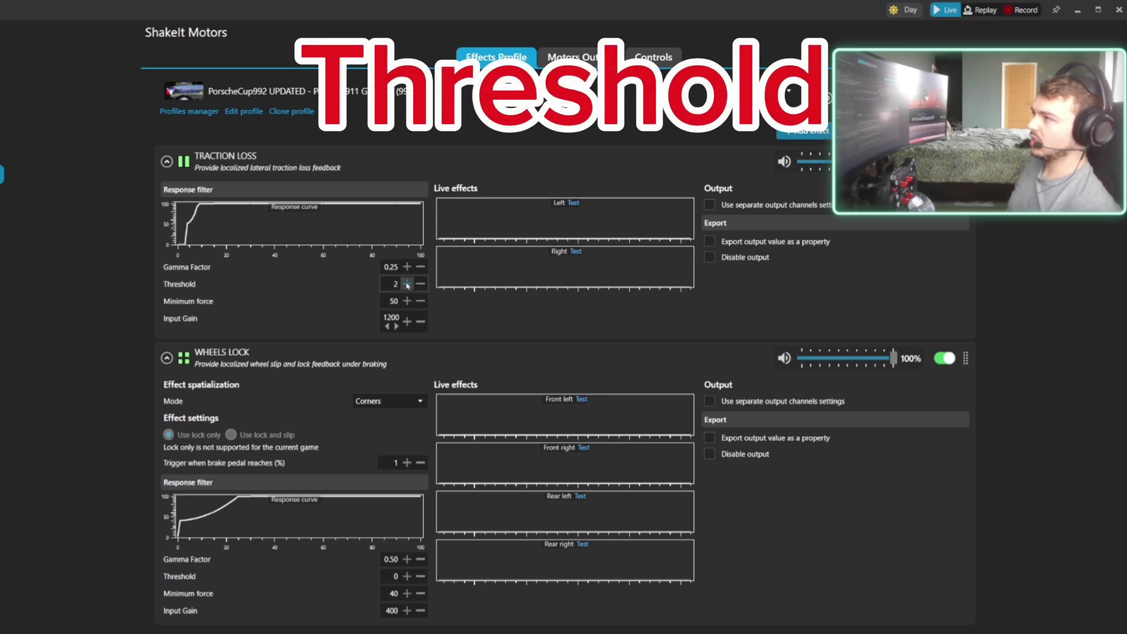
pyautogui.click(407, 283)
pyautogui.click(407, 284)
pyautogui.click(416, 288)
pyautogui.click(416, 288)
pyautogui.click(416, 288)
pyautogui.click(417, 287)
pyautogui.click(416, 288)
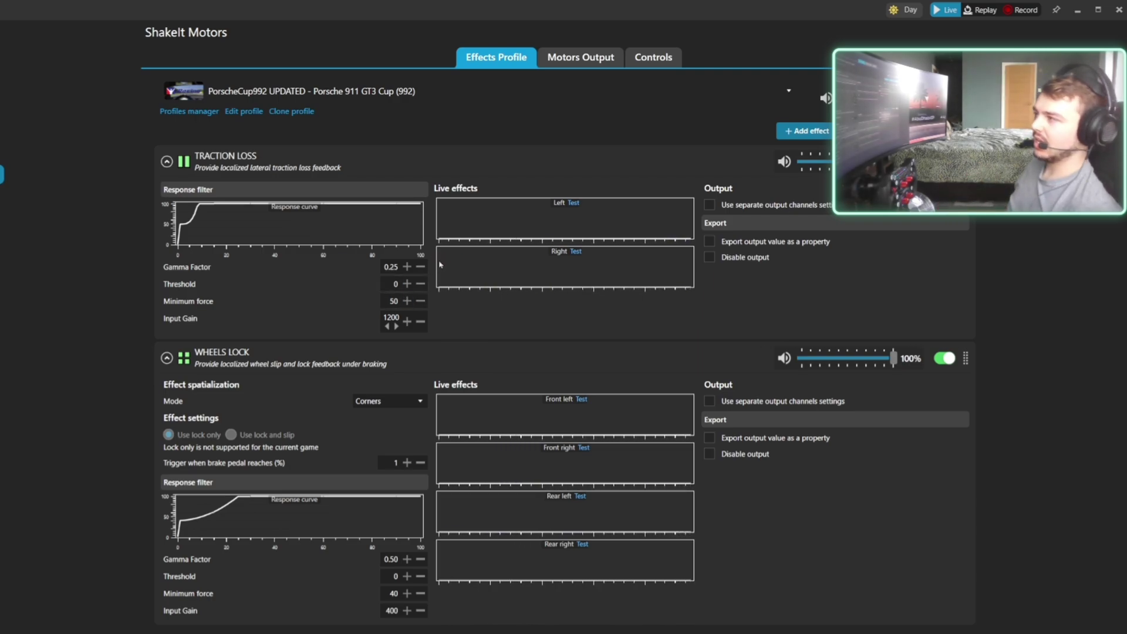
pyautogui.click(408, 284)
pyautogui.click(408, 285)
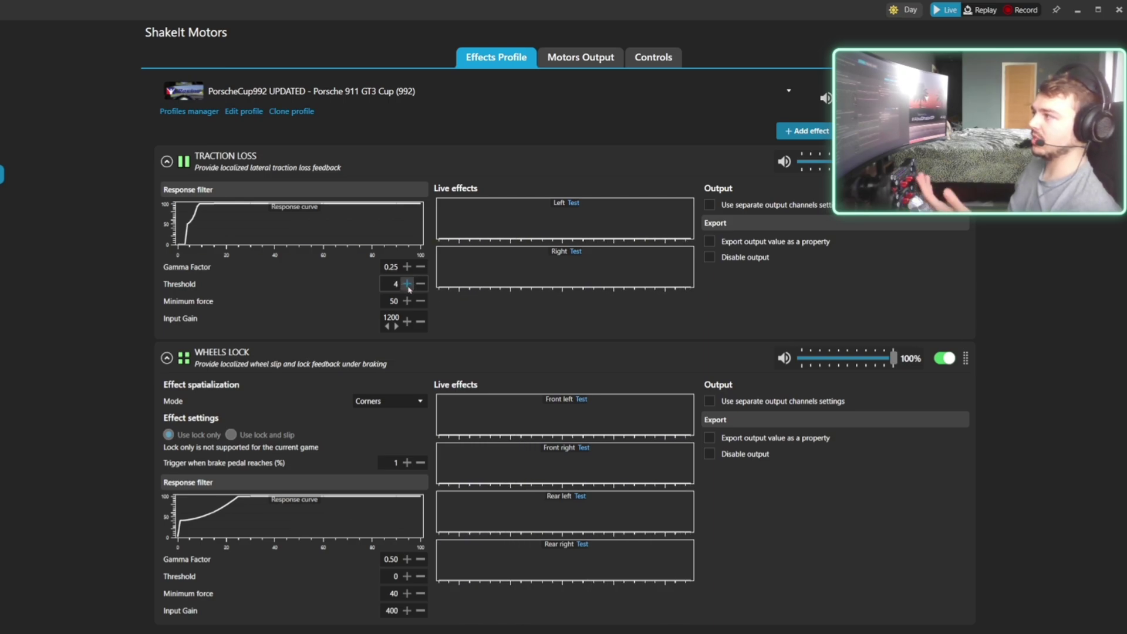